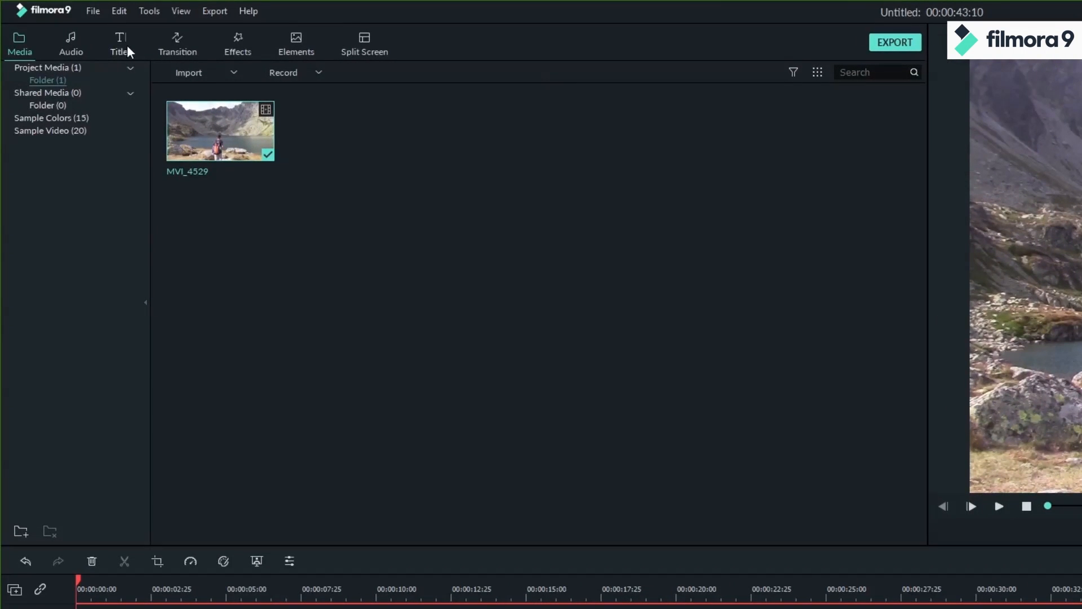
- Look through Filmora's title, transition, effect, element and split screen libraries
left_click(127, 45)
left_click(166, 42)
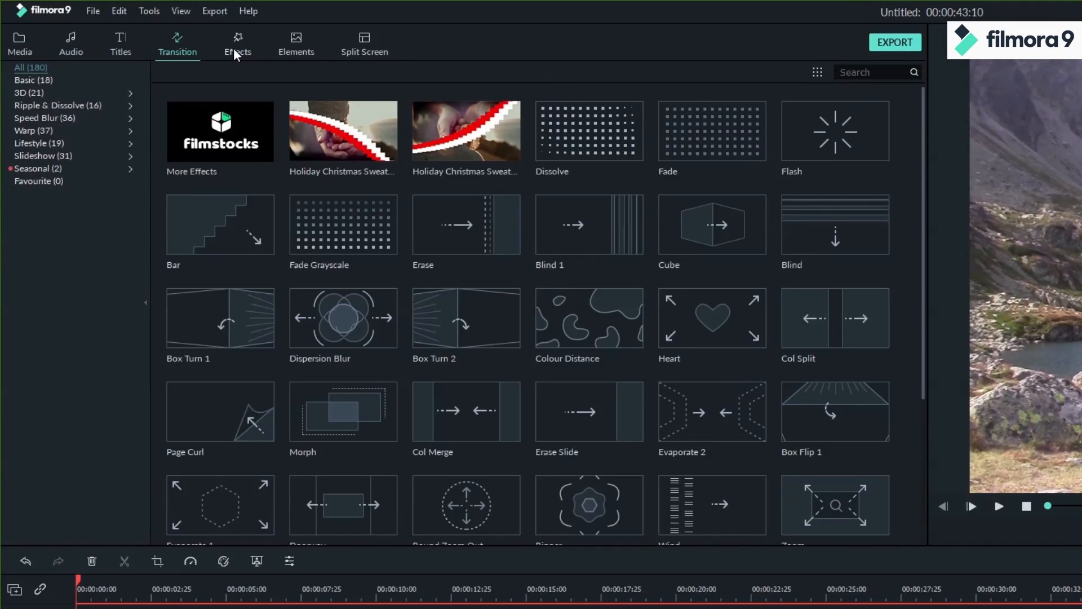
left_click(235, 49)
left_click(293, 37)
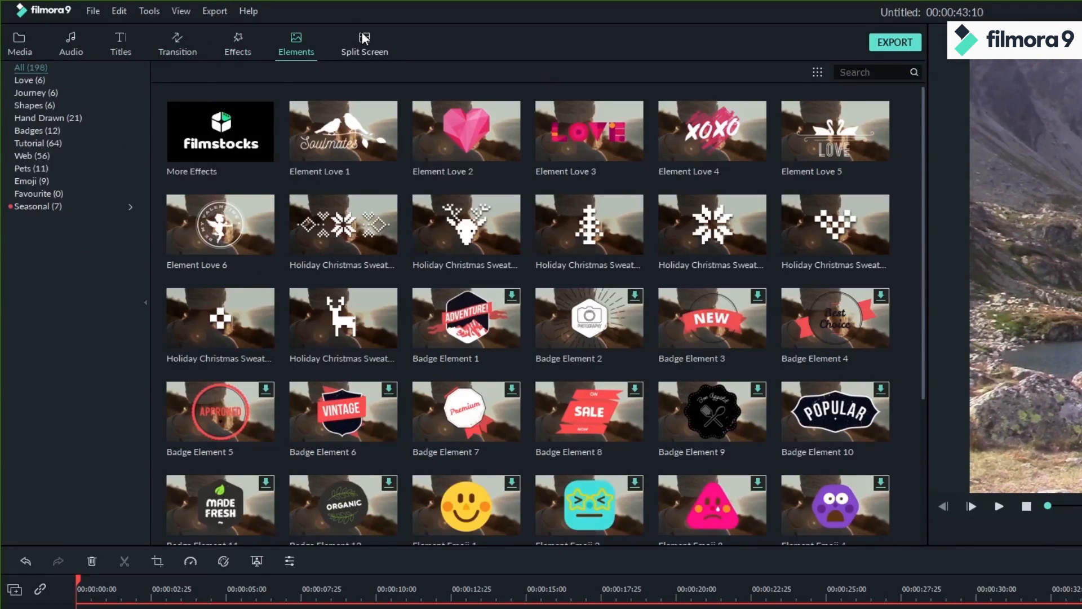
left_click(364, 38)
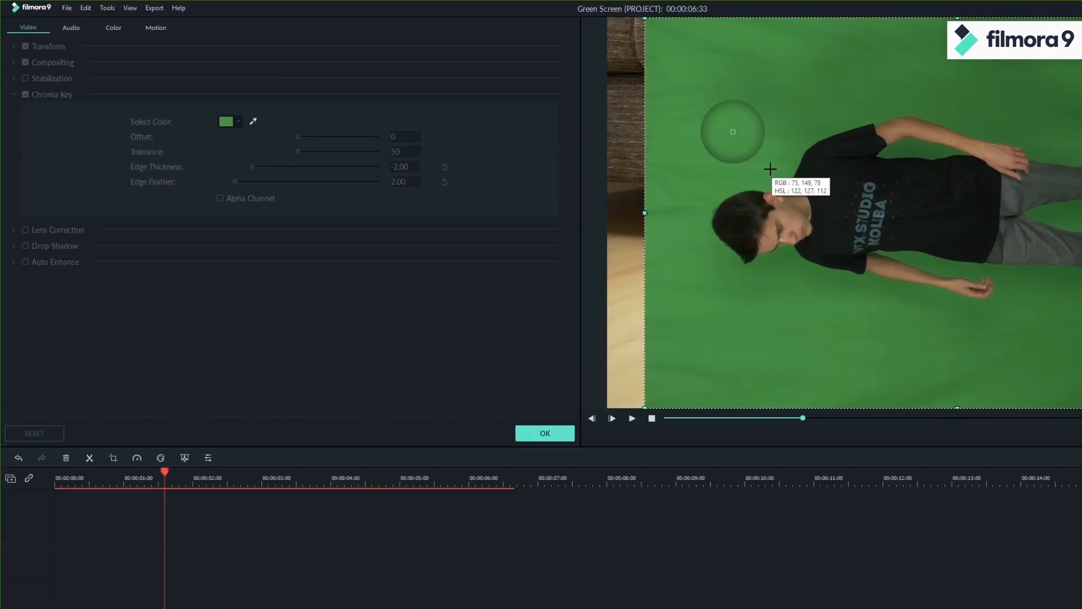
- Adjust the chroma key's offset and tolerance on the green screen clip
left_click_drag(309, 137, 362, 137)
left_click_drag(303, 152, 303, 150)
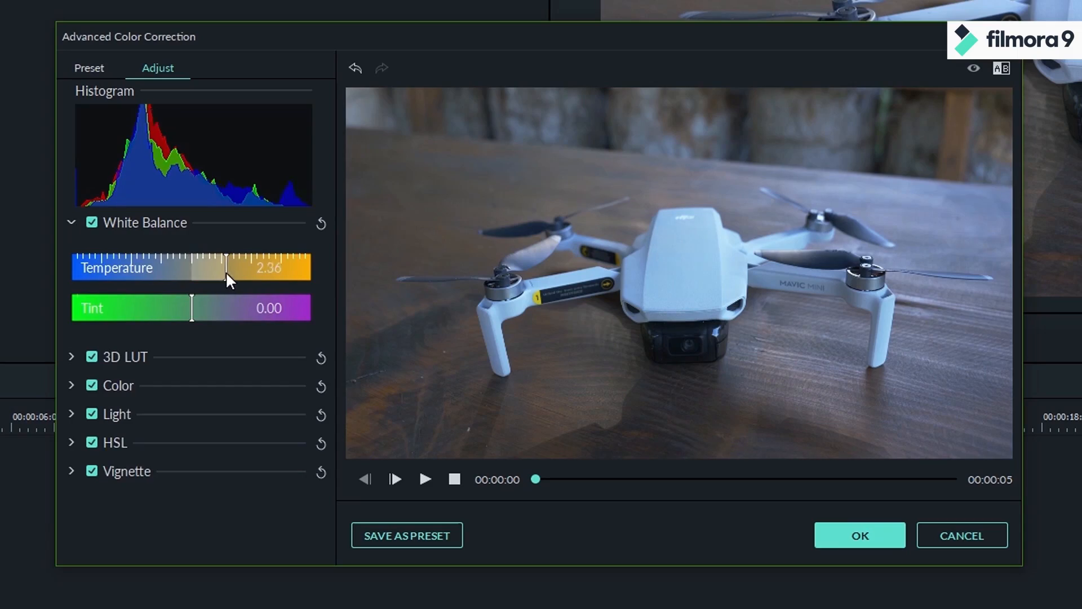
- Fine-tune the drone clip's colors in the Advanced Color Correction adjustments
left_click(160, 300)
left_click_drag(190, 364, 200, 364)
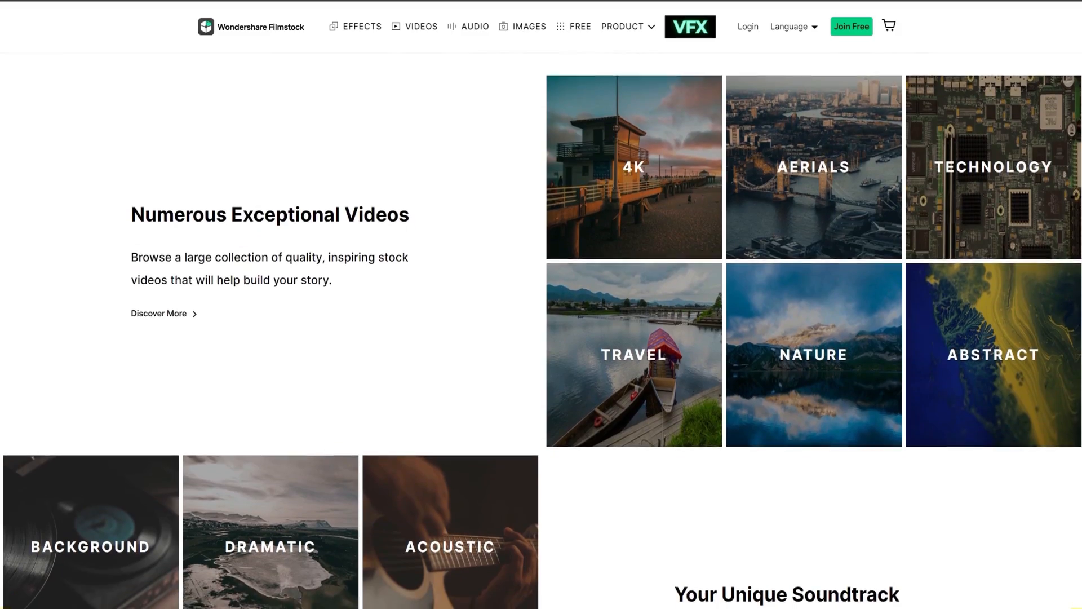
- Browse the stock video and soundtrack categories on the Wondershare Filmstock website
scroll(542, 305, "down", 1)
scroll(541, 305, "down", 1)
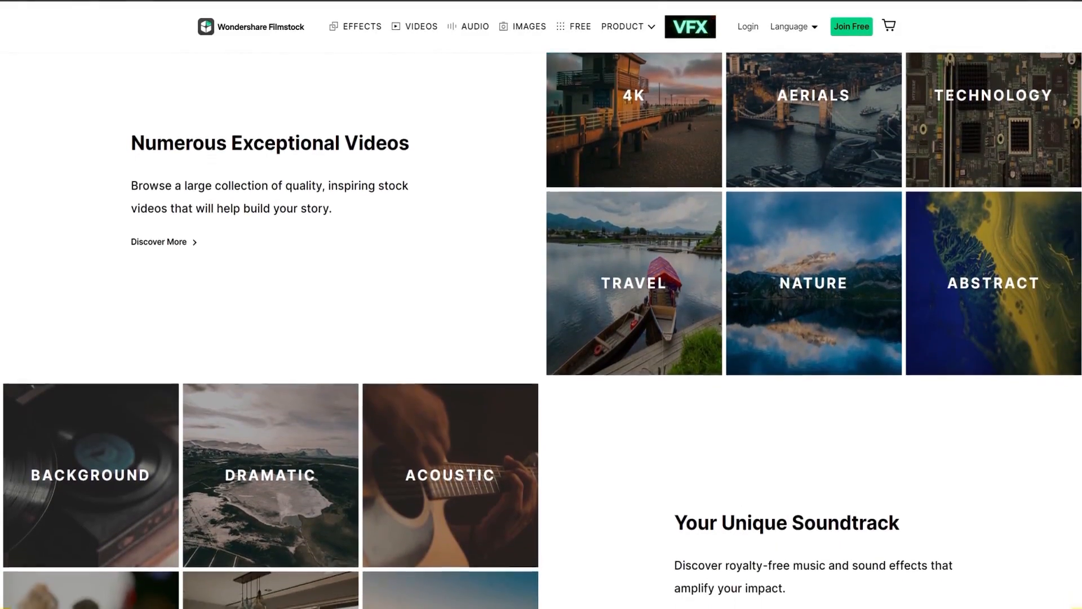
scroll(541, 305, "down", 2)
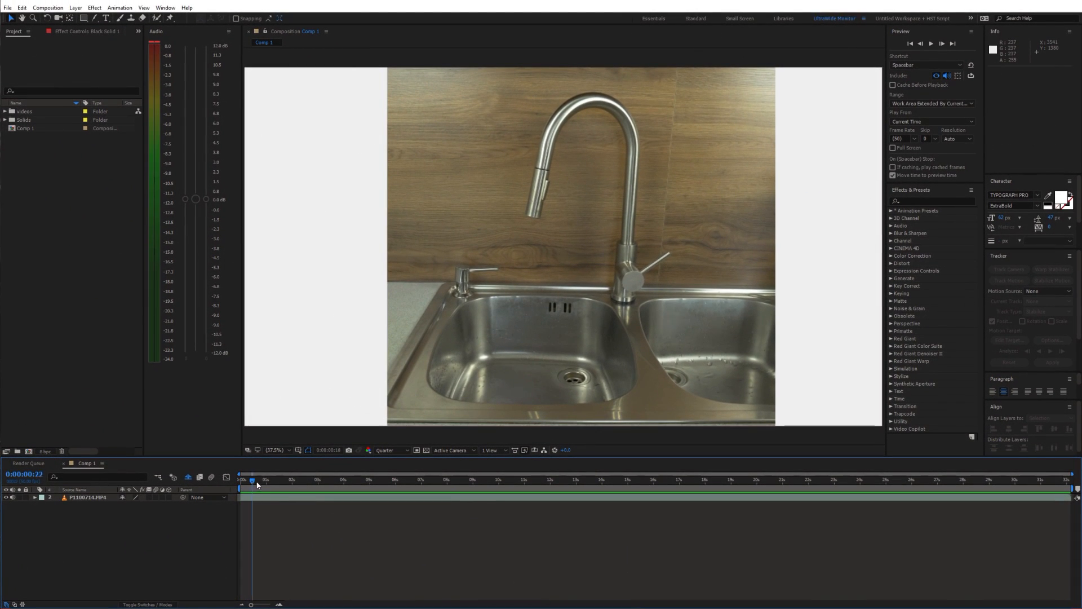
- In After Effects, split the P1100714.MP4 layer and move the upper segment earlier to start just after 8 seconds
left_click_drag(258, 485, 742, 478)
left_click(846, 497)
key("ctrl+shift+d")
left_click_drag(509, 480, 453, 481)
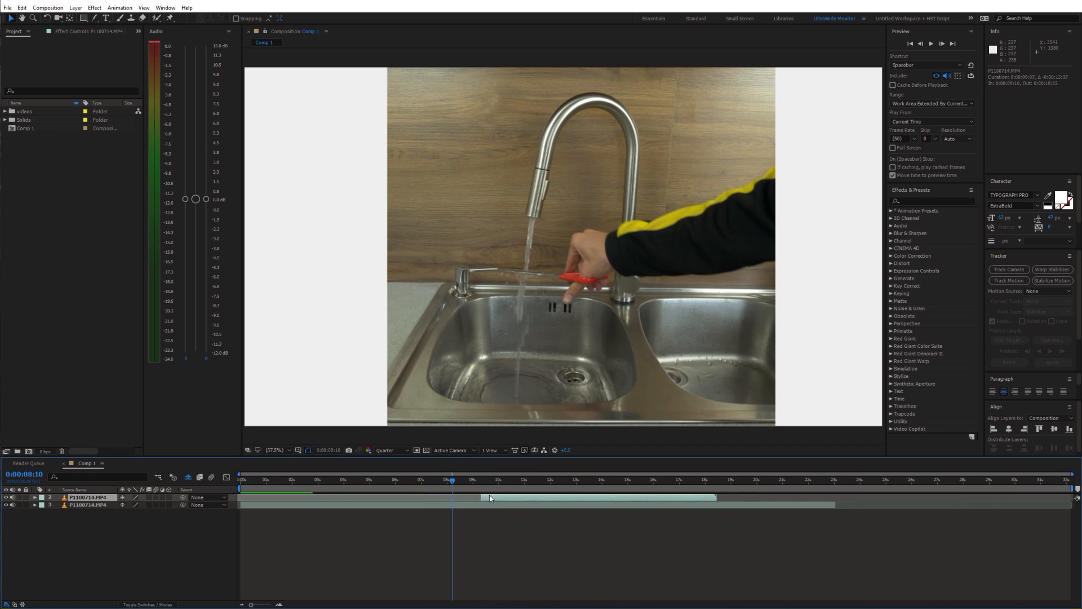
left_click_drag(464, 499, 460, 499)
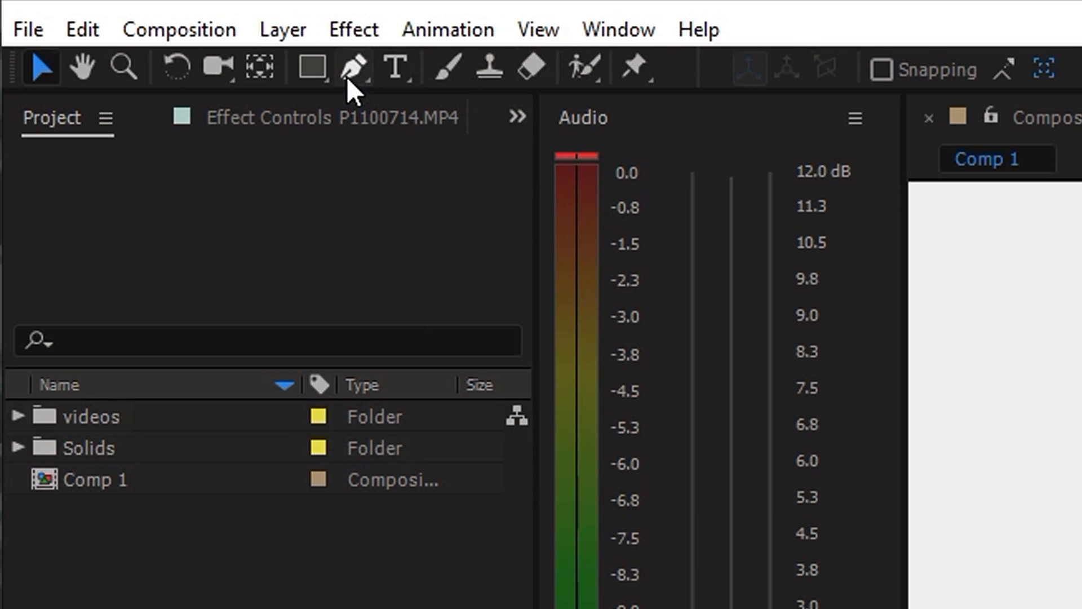
- Draw a Pen tool mask on the upper layer around the sink basin and the water stream just below the scissors
left_click(347, 76)
scroll(423, 307, "up", 1)
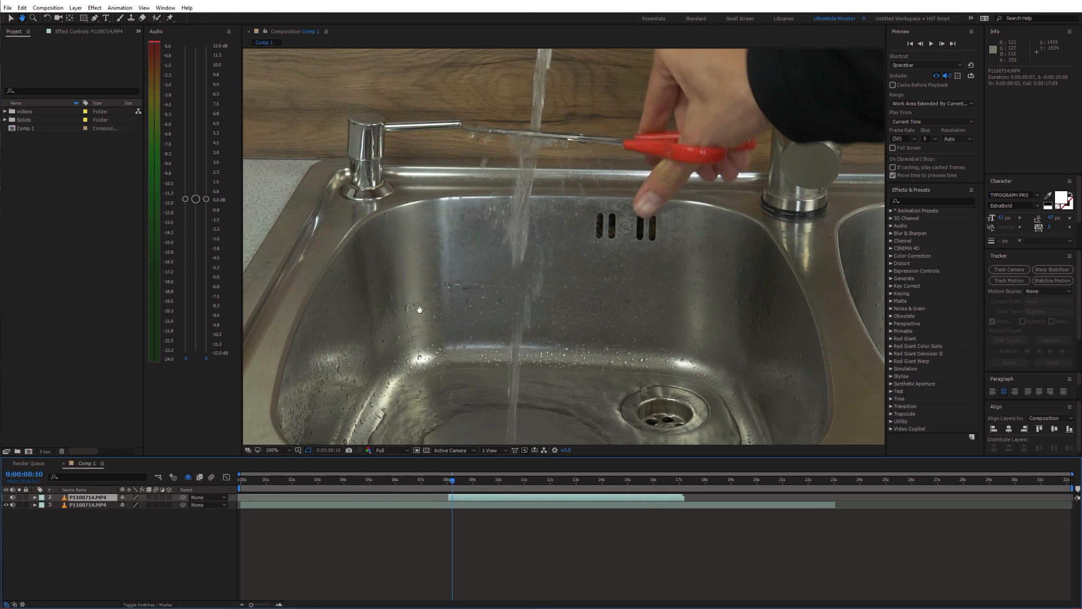
left_click_drag(427, 303, 529, 236)
scroll(557, 148, "up", 2)
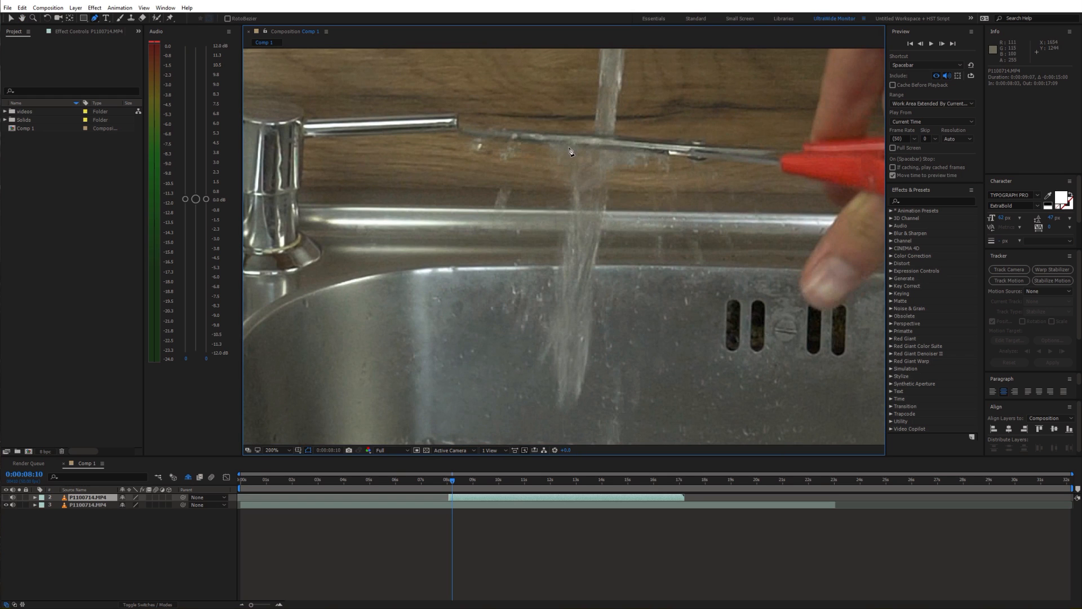
left_click(333, 286)
left_click(474, 121)
left_click(437, 355)
left_click(546, 379)
left_click(629, 372)
left_click(694, 340)
left_click(730, 285)
left_click(735, 237)
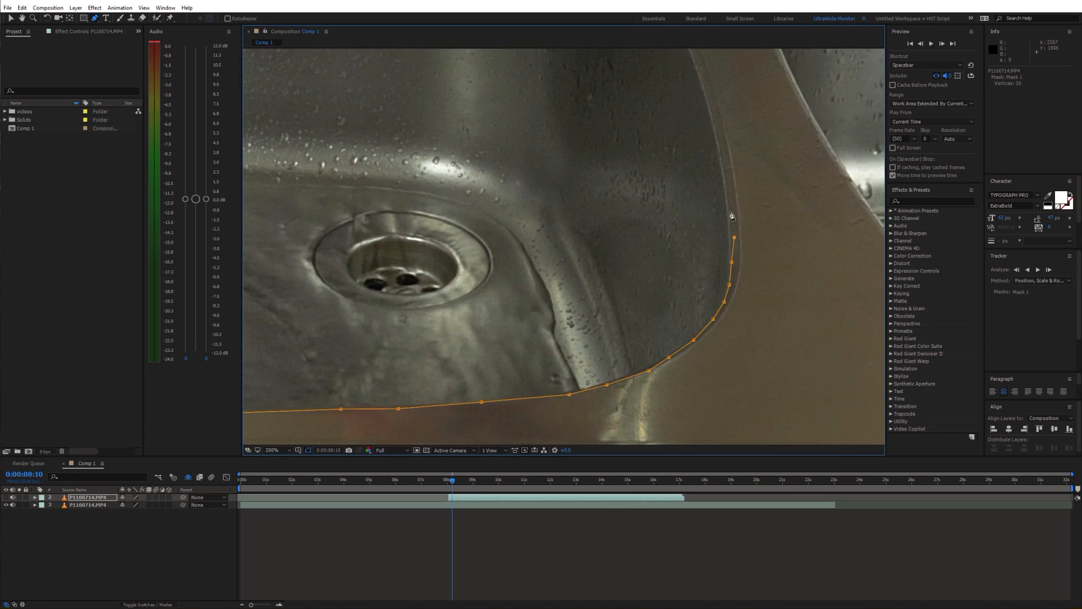
left_click(581, 115)
left_click(483, 143)
left_click_drag(483, 142, 878, 352)
left_click(746, 370)
left_click(639, 325)
left_click(595, 290)
left_click(592, 181)
left_click(538, 175)
scroll(584, 273, "down", 1)
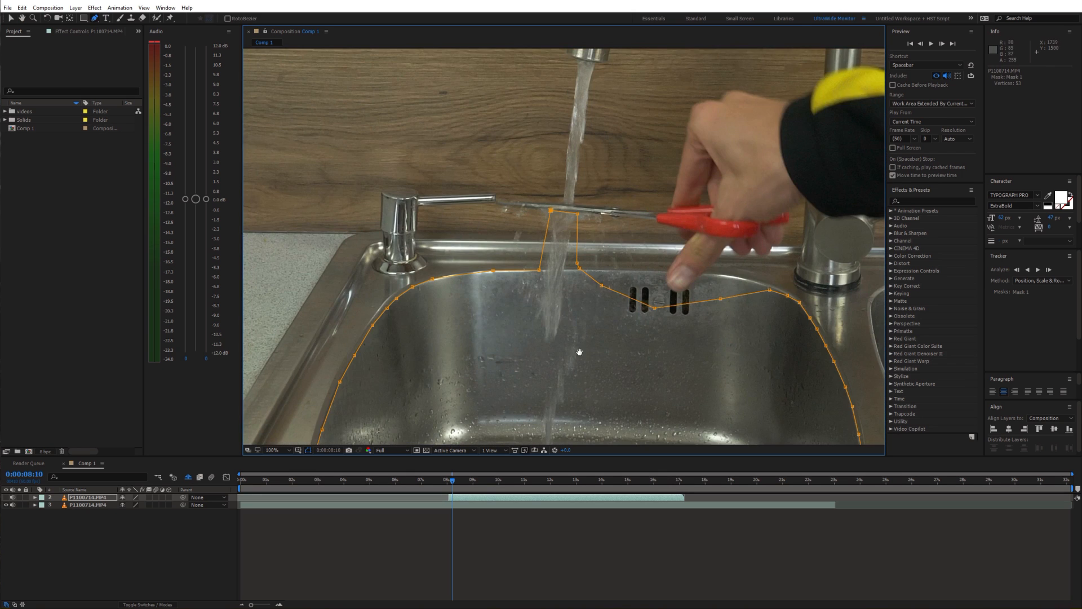
left_click_drag(580, 351, 534, 246)
- Play back the masked composite around the 8-second mark and check the frame where the upper segment starts
key("space")
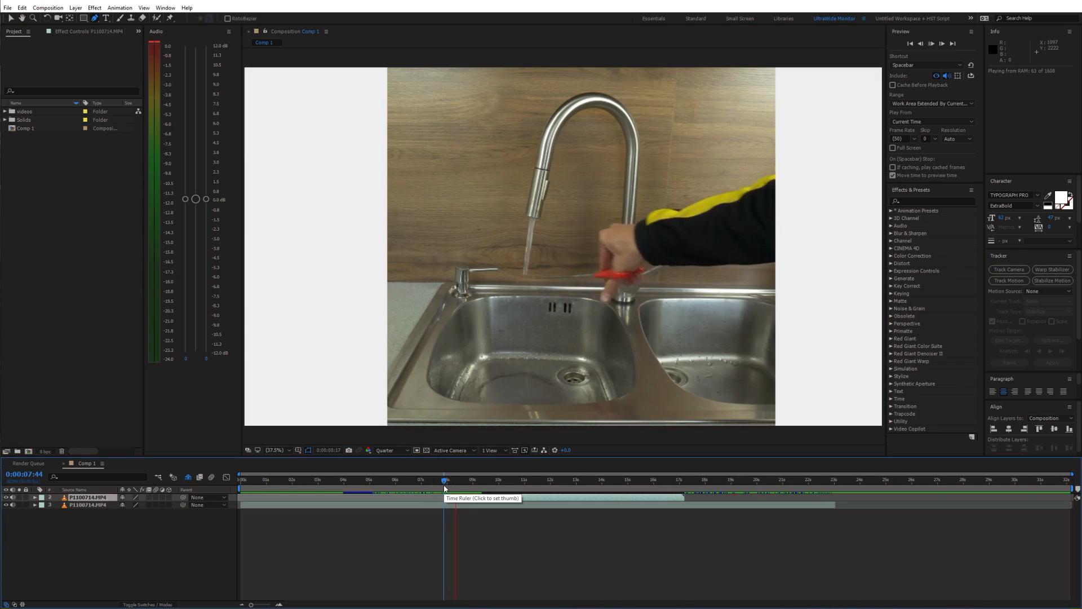
key("space")
key("space")
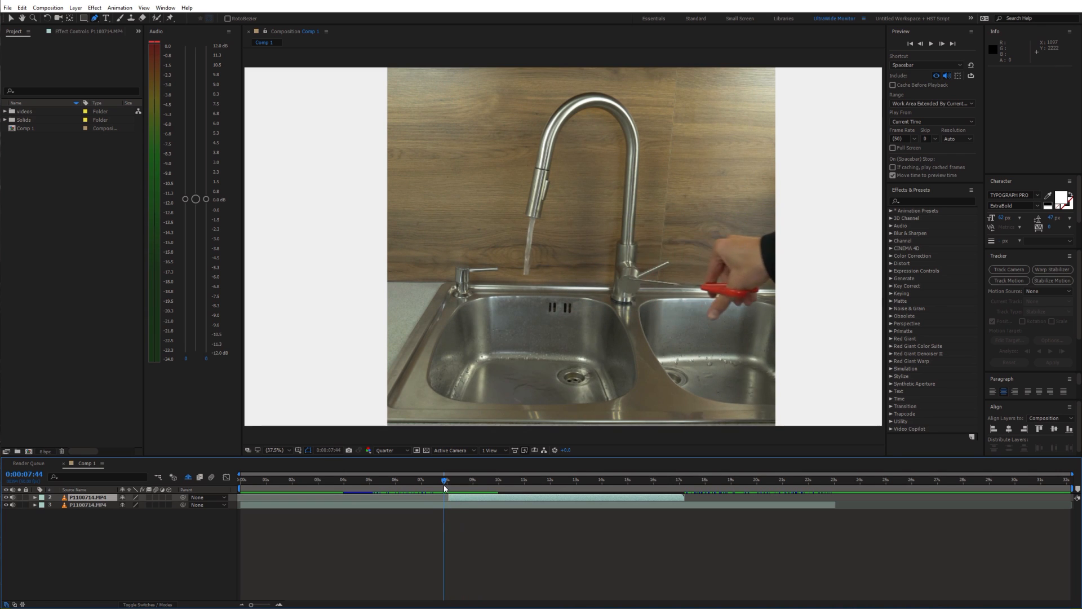
key("space")
left_click_drag(445, 487, 447, 488)
left_click(489, 550)
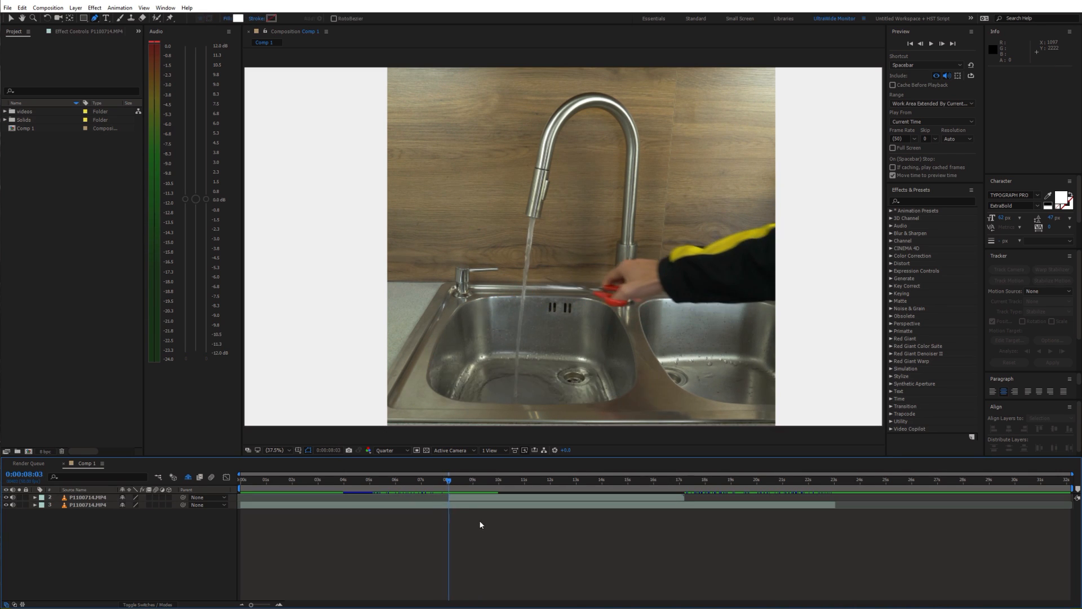
- Keyframe the upper layer's opacity from 0% at 0:00:08:03 to 100% at 0:00:08:09, and preview the fade
key("t")
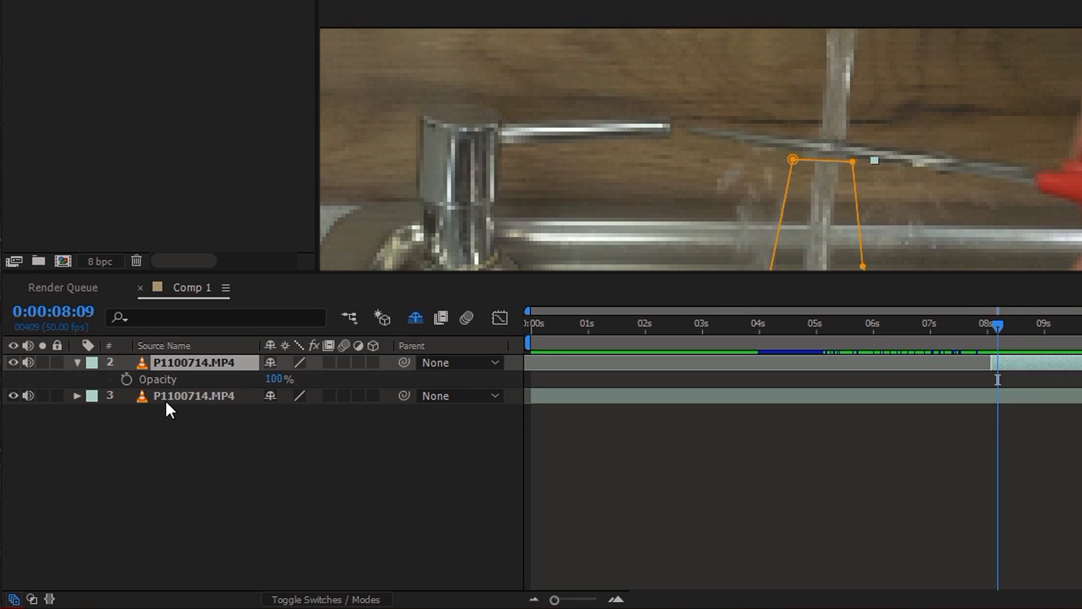
left_click(126, 378)
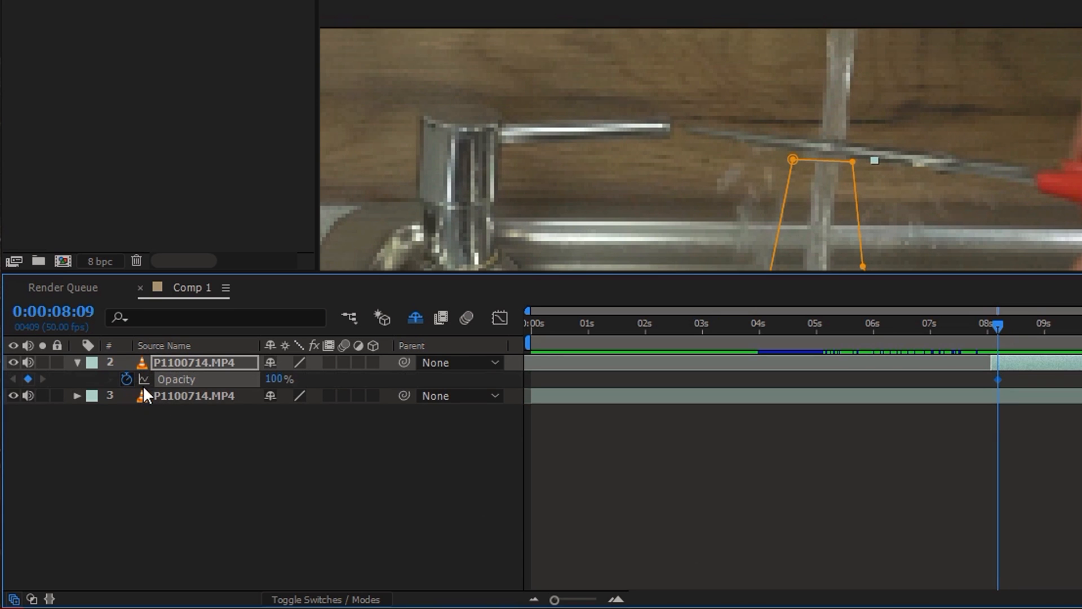
key("Page_Up")
key("Page_Up")
key("Page_Up")
key("Page_Up")
key("Page_Up")
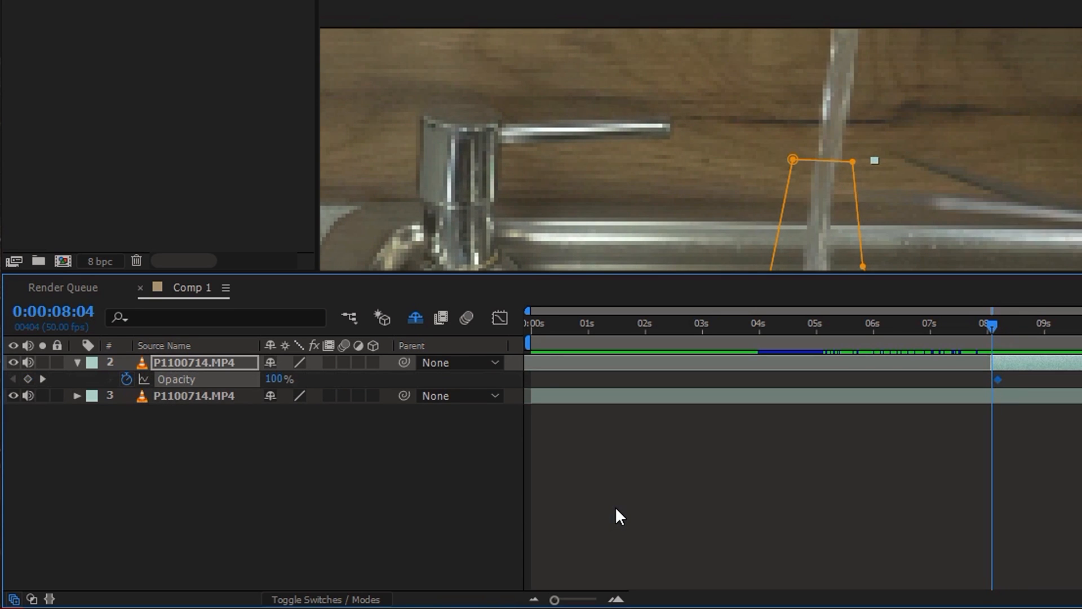
key("Page_Up")
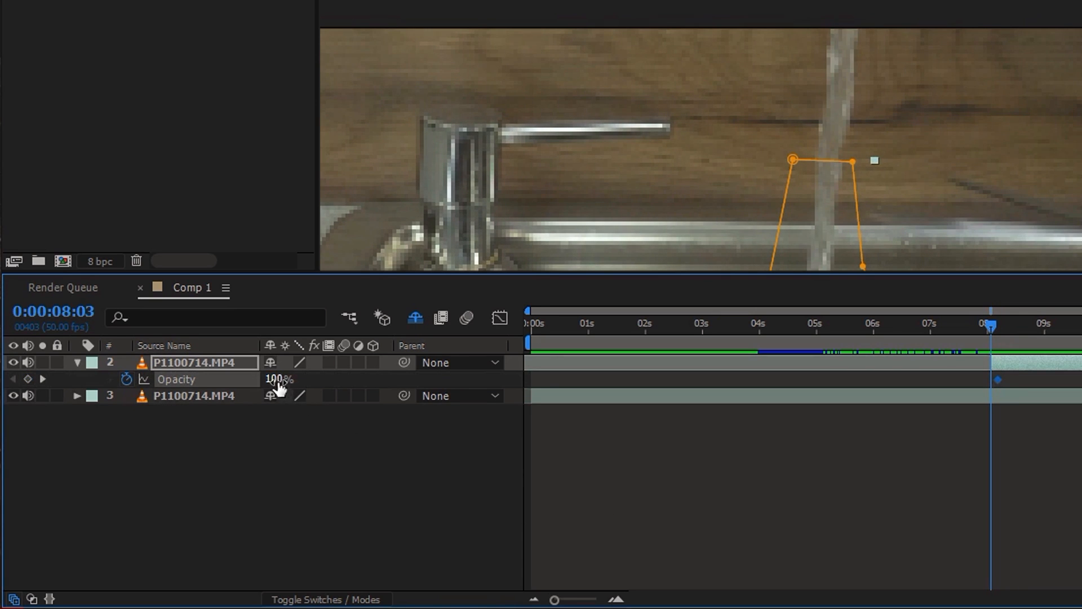
left_click(384, 472)
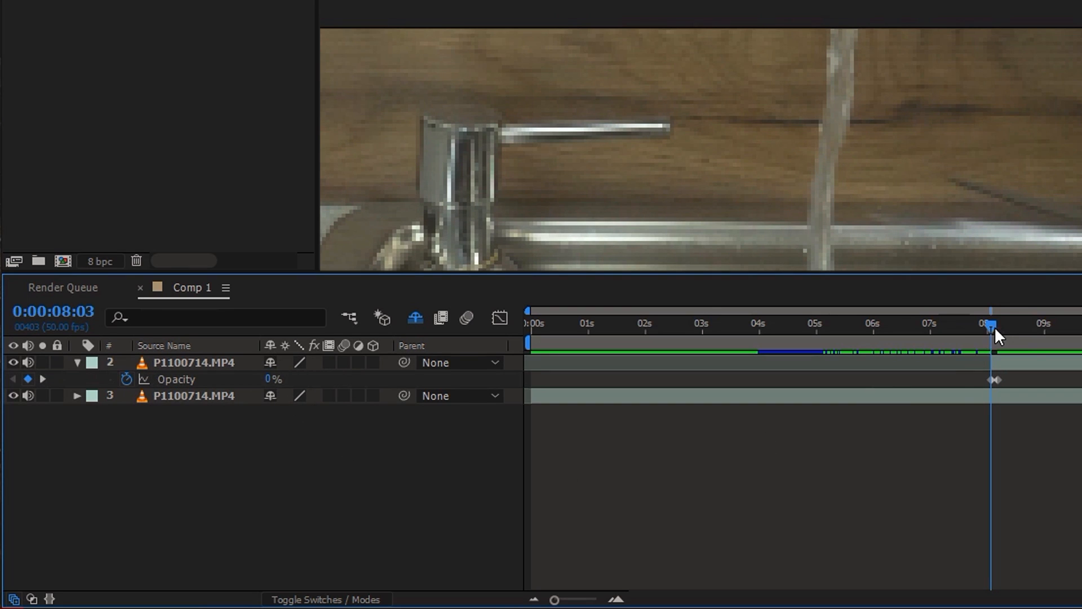
left_click_drag(995, 330, 1007, 327)
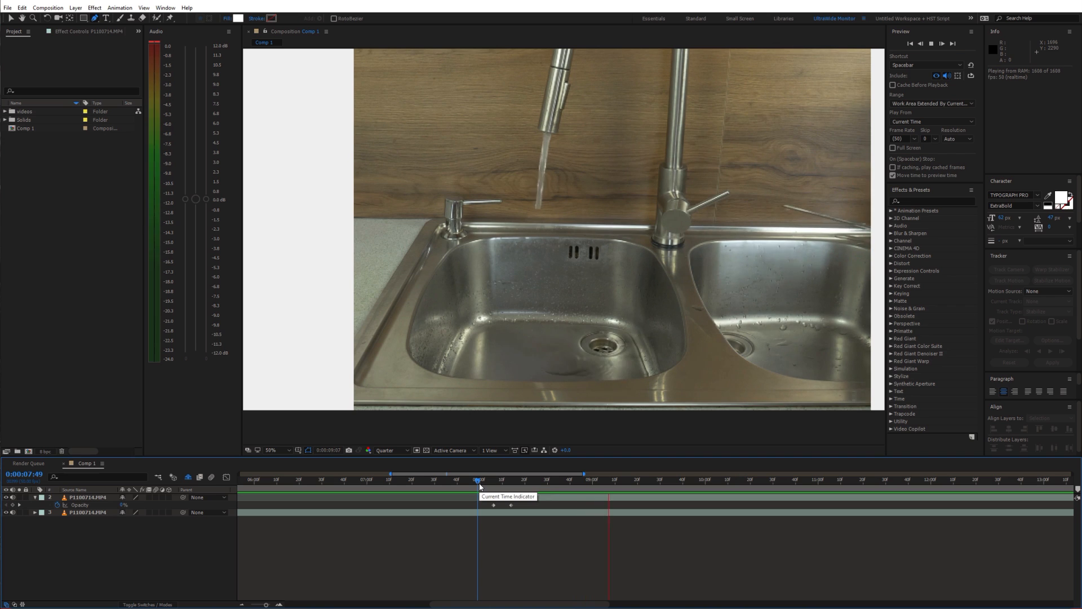
mouse_move(480, 486)
left_mouse_down()
mouse_move(614, 473)
mouse_move(477, 480)
left_mouse_up()
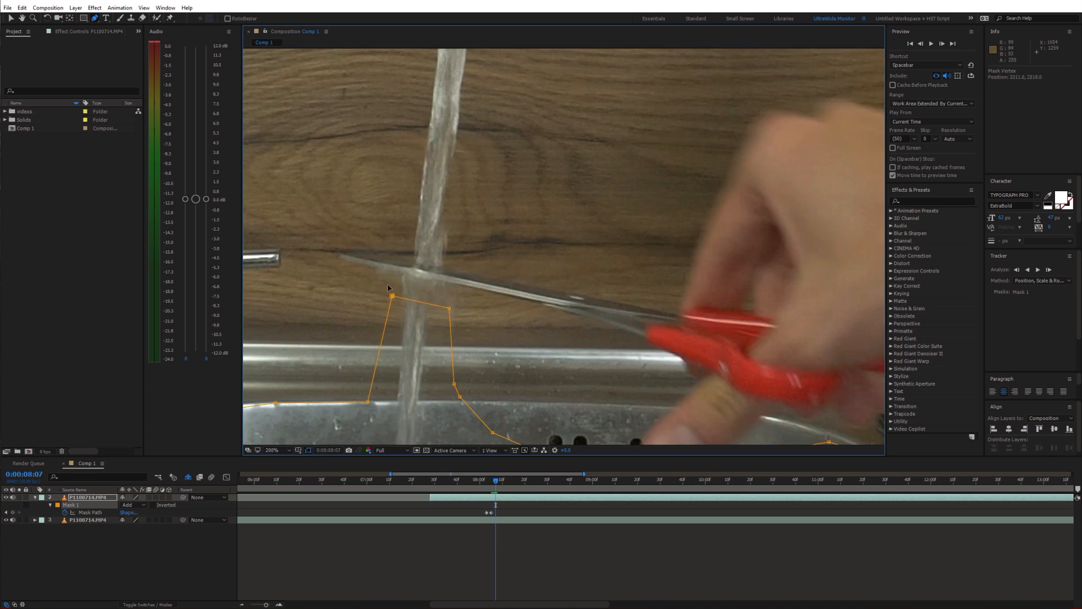
- Keyframe Mask 1's path over time to keep it clear of the moving scissors and hand, and scrub through the result
key("space")
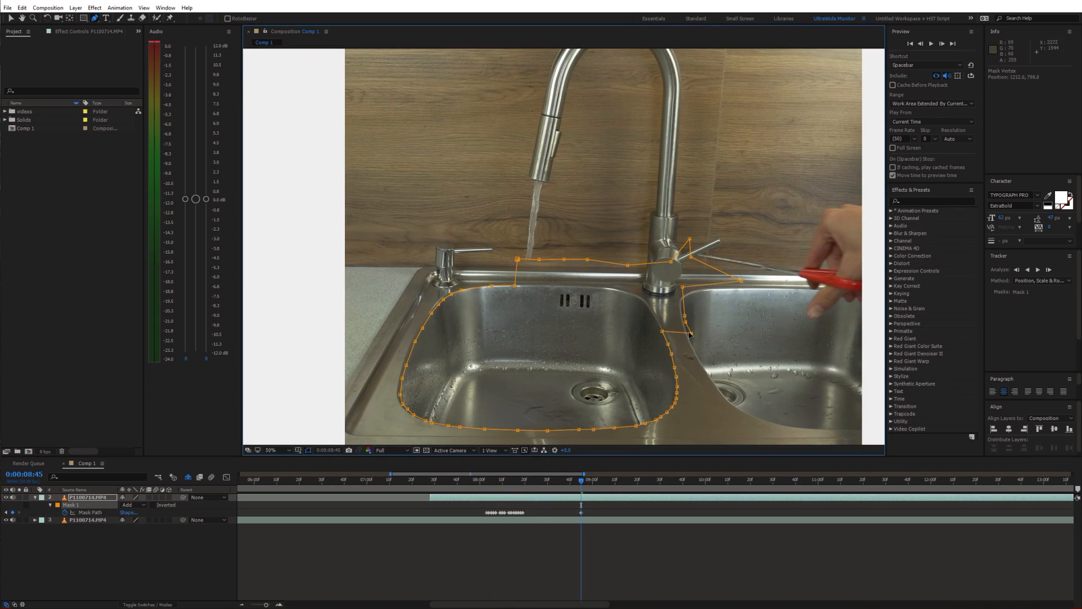
left_click_drag(537, 482, 667, 486)
key("v")
key("g")
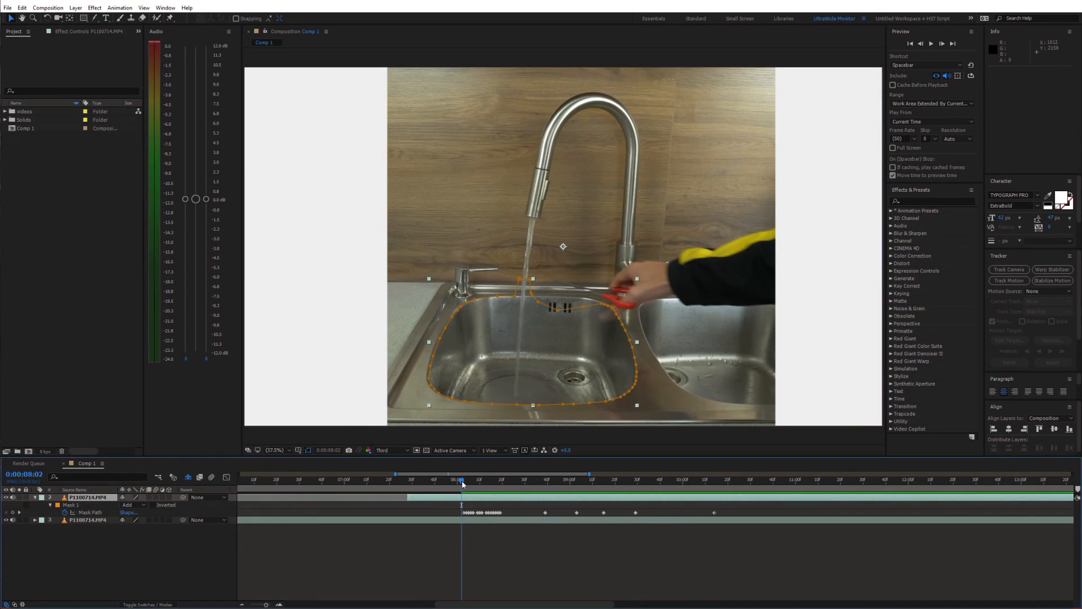
left_click_drag(458, 486, 524, 487)
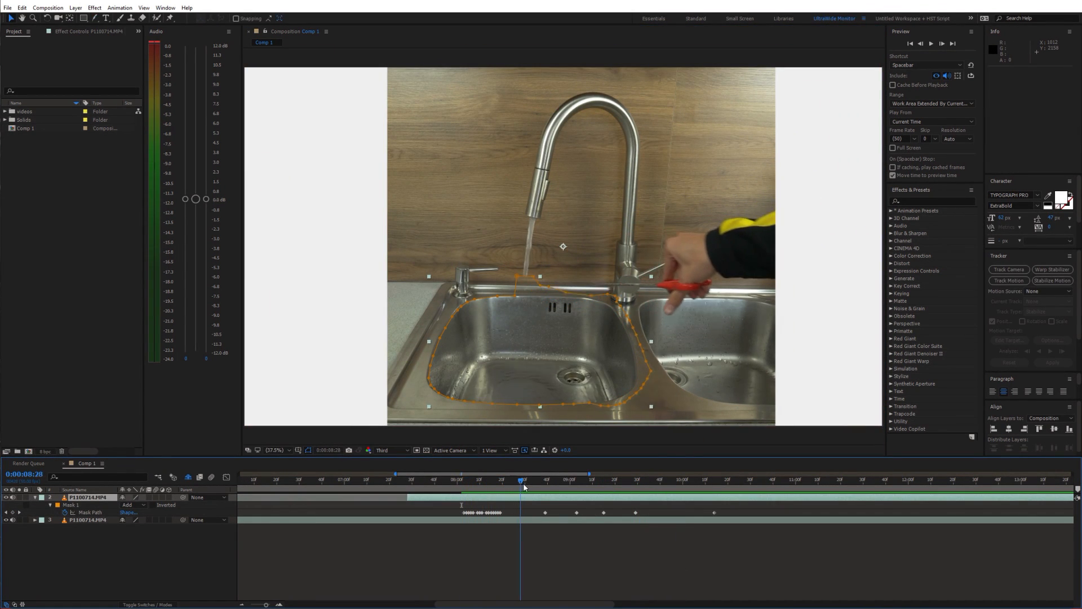
left_click_drag(604, 489, 921, 477)
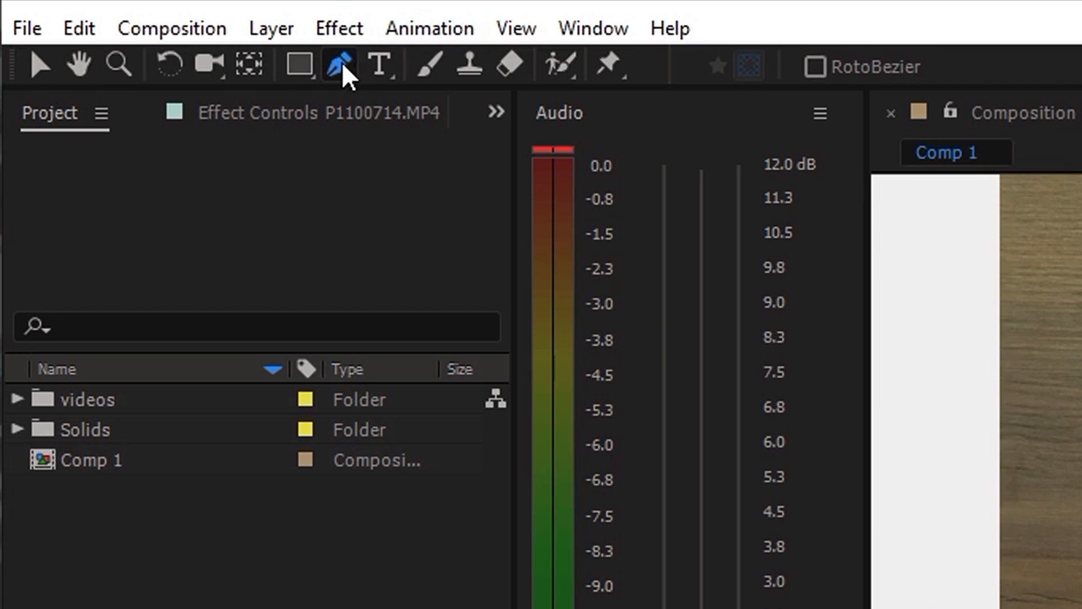
- Soften the mask's outer edge with the Mask Feather Tool, extending the feather around the basin and toward the second sink
left_click(342, 64)
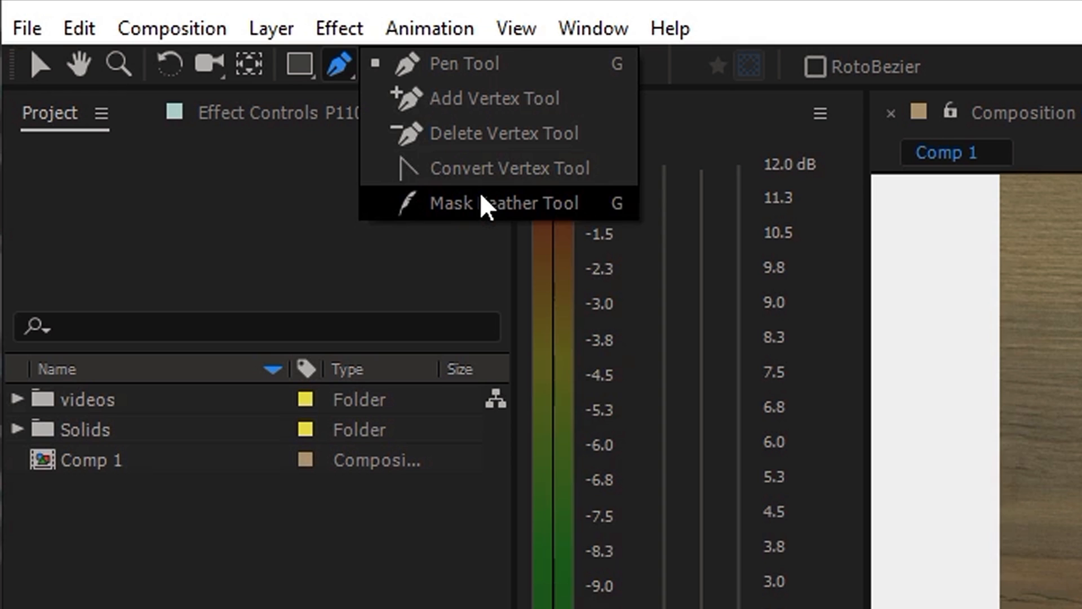
left_click(482, 204)
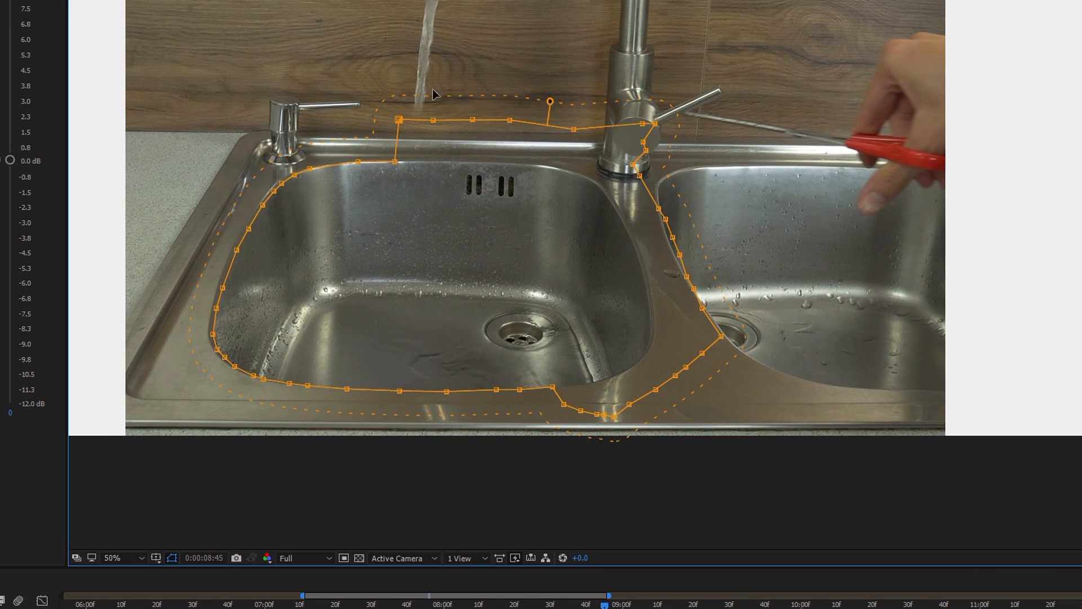
left_click(345, 162)
left_click_drag(674, 240, 708, 224)
mouse_move(683, 370)
left_mouse_down()
mouse_move(699, 385)
mouse_move(689, 380)
left_mouse_up()
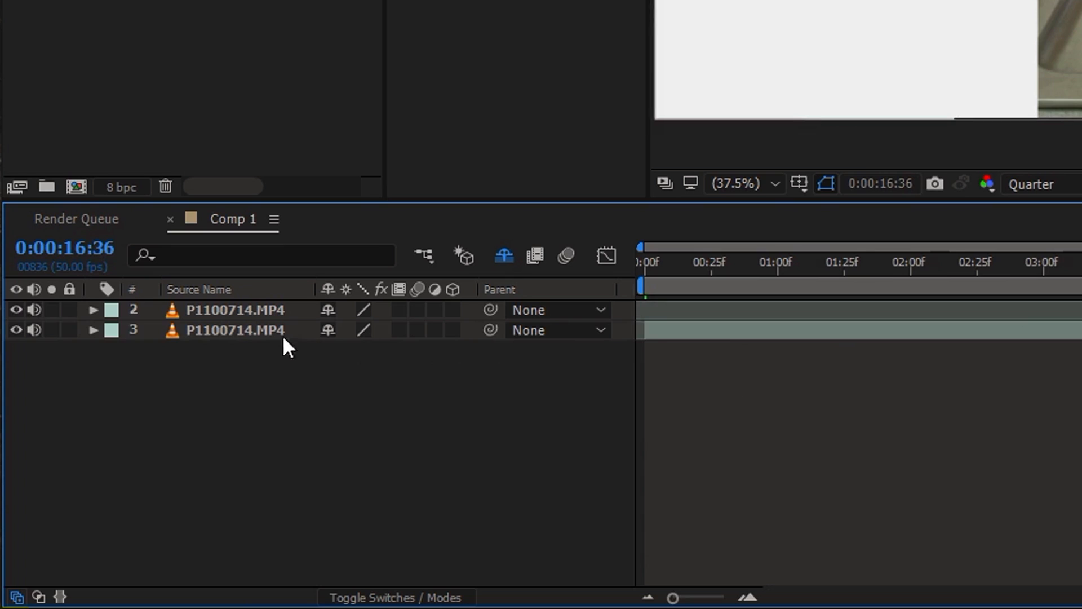
- Pre-compose both P1100714.MP4 layers as Pre-comp 1, moving all attributes and adjusting the duration to the layers' time span
left_click(93, 504)
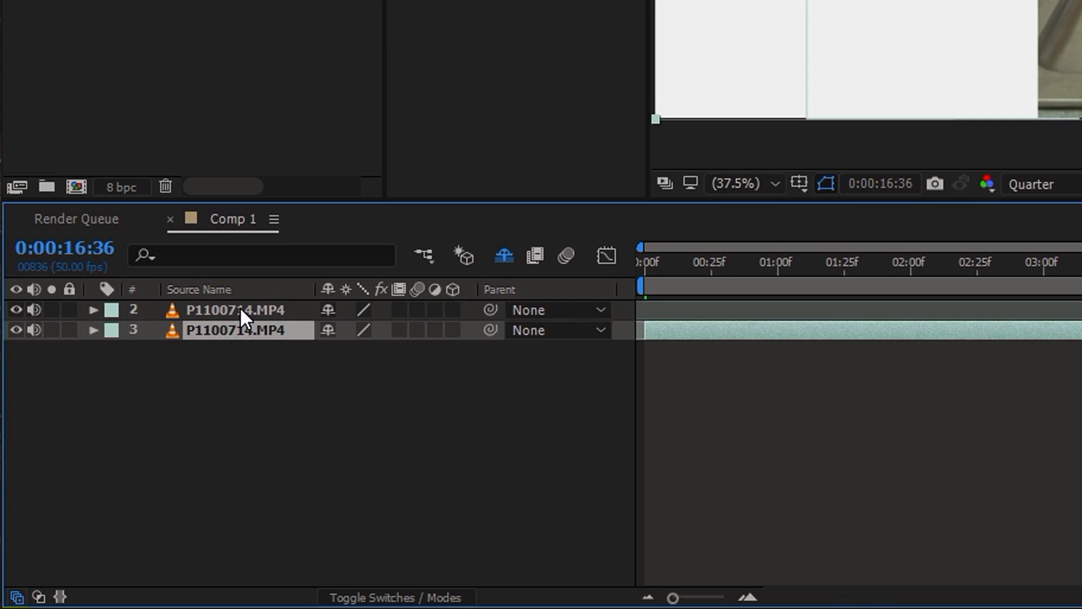
left_click(90, 498, "shift")
right_click(239, 306)
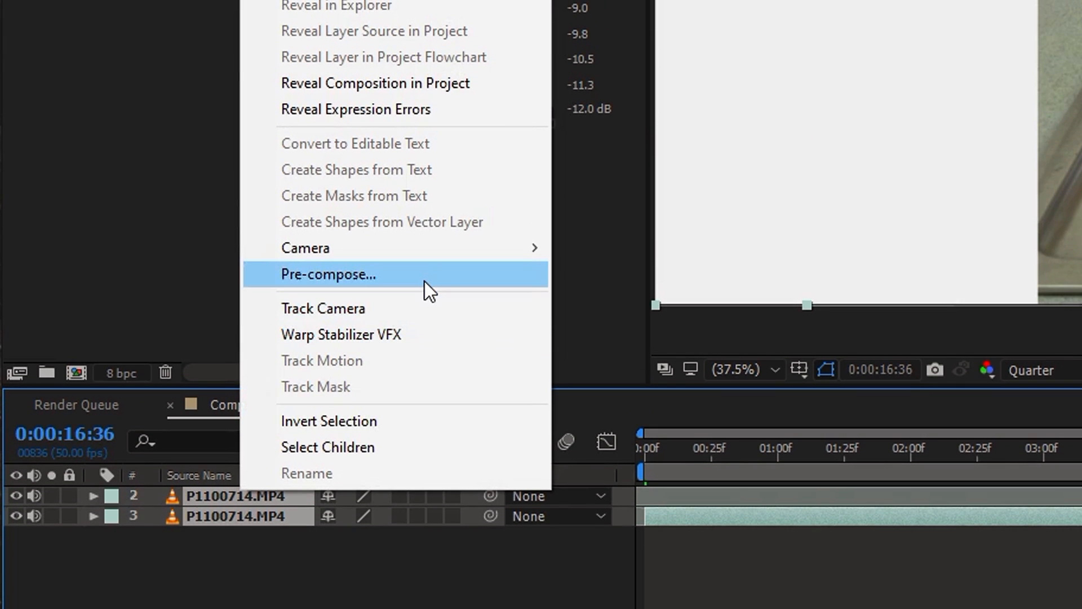
left_click(424, 93)
left_click(607, 449)
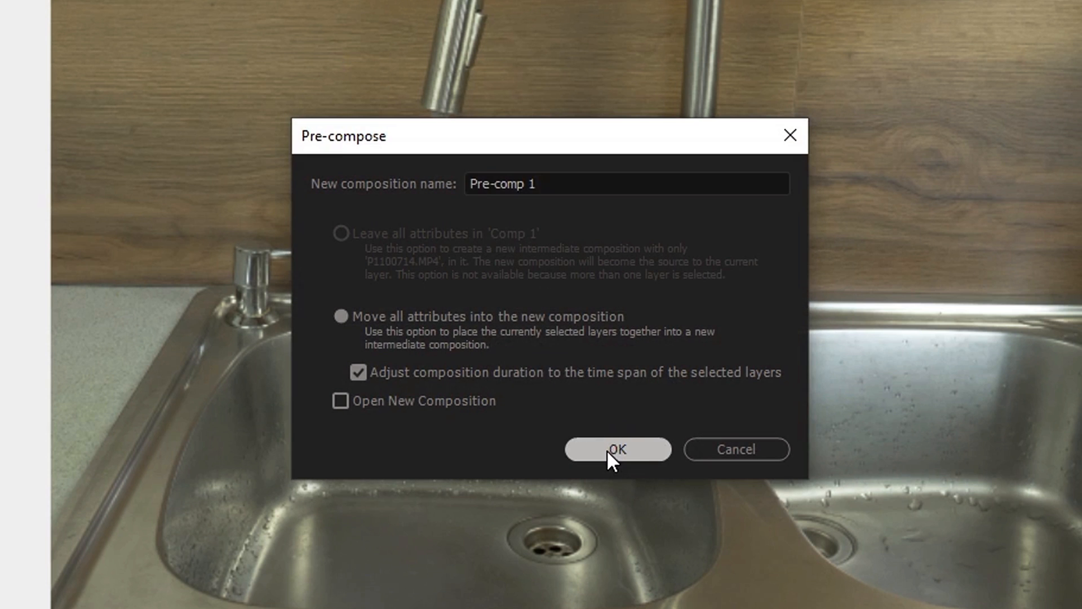